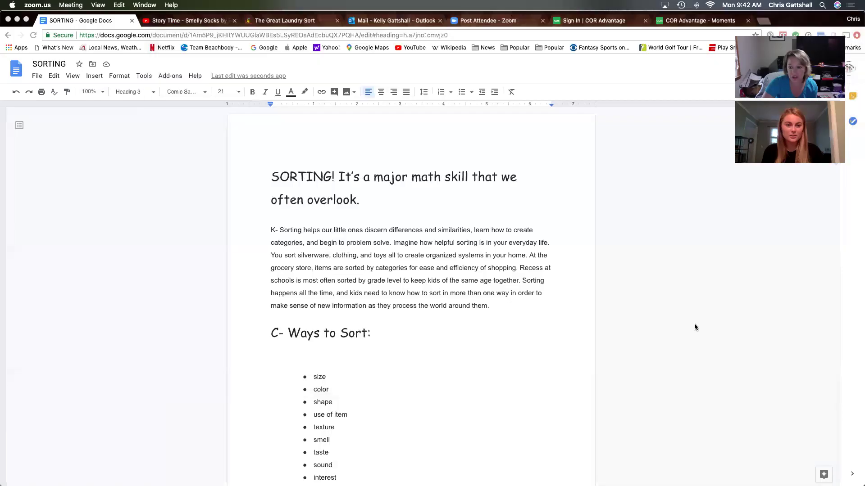
{"action": "scroll", "coordinate": [503, 336], "scroll_direction": "down", "scroll_amount": 1}
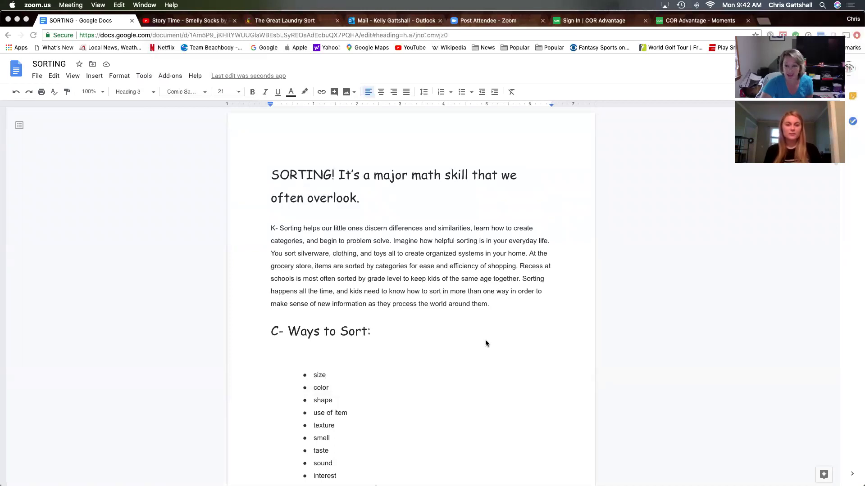
{"action": "scroll", "coordinate": [486, 343], "scroll_direction": "up", "scroll_amount": 1}
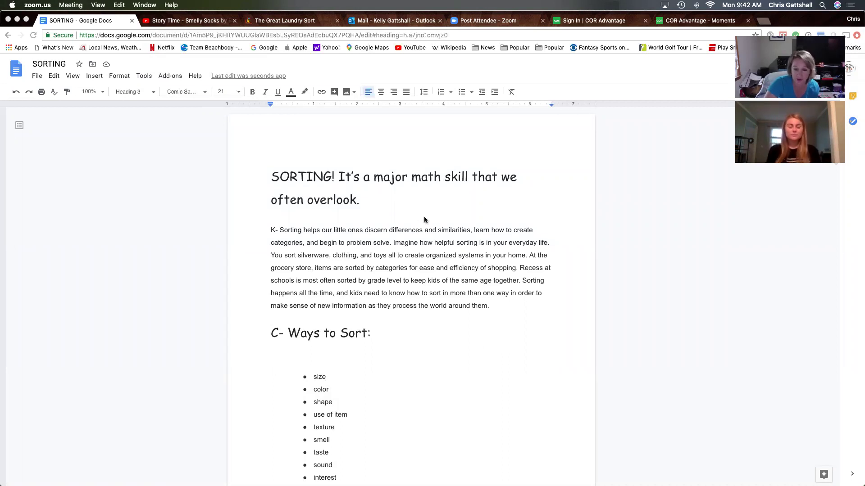
{"action": "scroll", "coordinate": [493, 327], "scroll_direction": "down", "scroll_amount": 2}
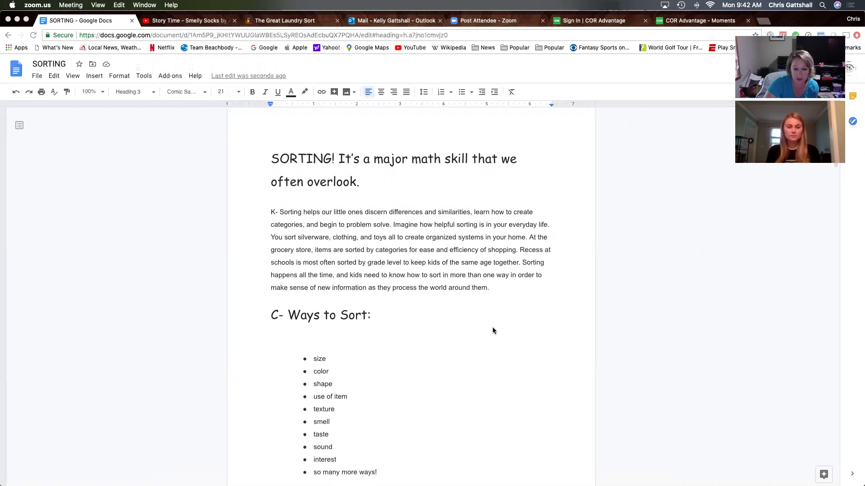
{"action": "scroll", "coordinate": [493, 327], "scroll_direction": "up", "scroll_amount": 1}
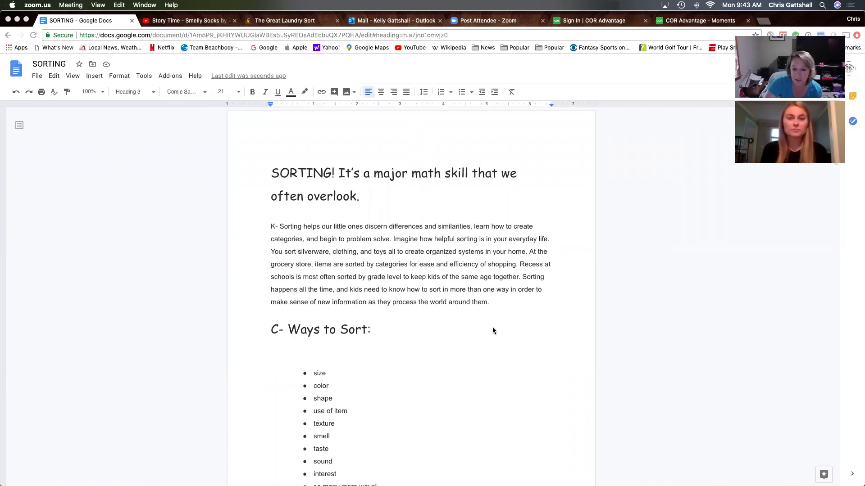
{"action": "scroll", "coordinate": [494, 330], "scroll_direction": "down", "scroll_amount": 1}
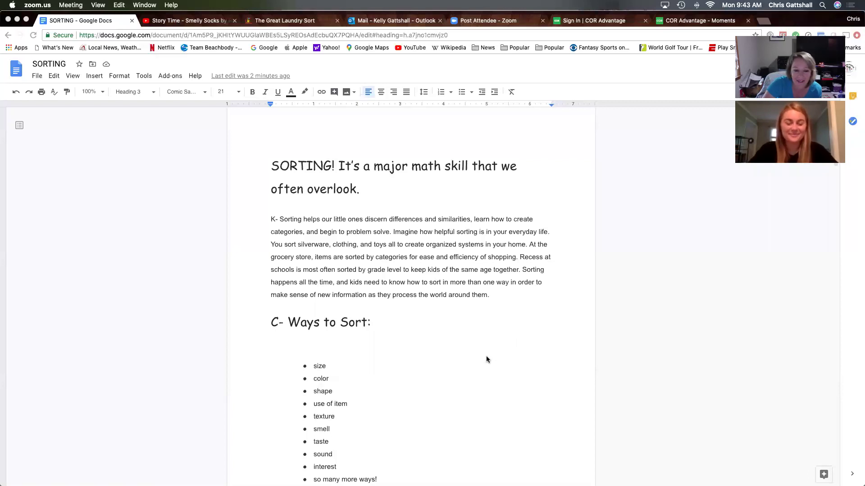
{"action": "scroll", "coordinate": [487, 359], "scroll_direction": "down", "scroll_amount": 1}
{"action": "scroll", "coordinate": [486, 360], "scroll_direction": "down", "scroll_amount": 1}
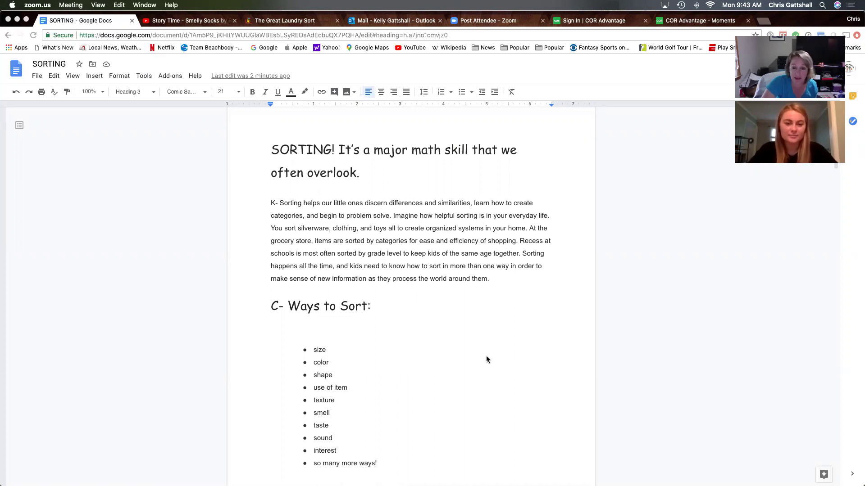
{"action": "scroll", "coordinate": [487, 359], "scroll_direction": "down", "scroll_amount": 2}
{"action": "scroll", "coordinate": [487, 359], "scroll_direction": "down", "scroll_amount": 1}
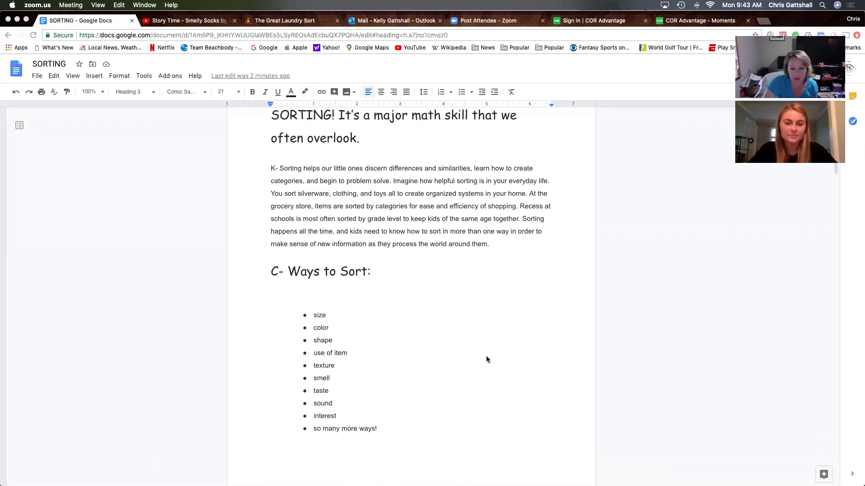
{"action": "scroll", "coordinate": [487, 359], "scroll_direction": "down", "scroll_amount": 1}
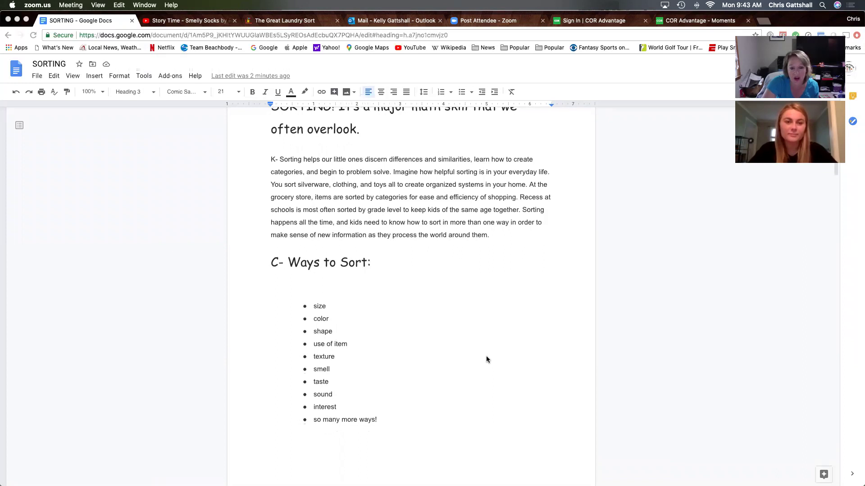
{"action": "scroll", "coordinate": [487, 360], "scroll_direction": "down", "scroll_amount": 1}
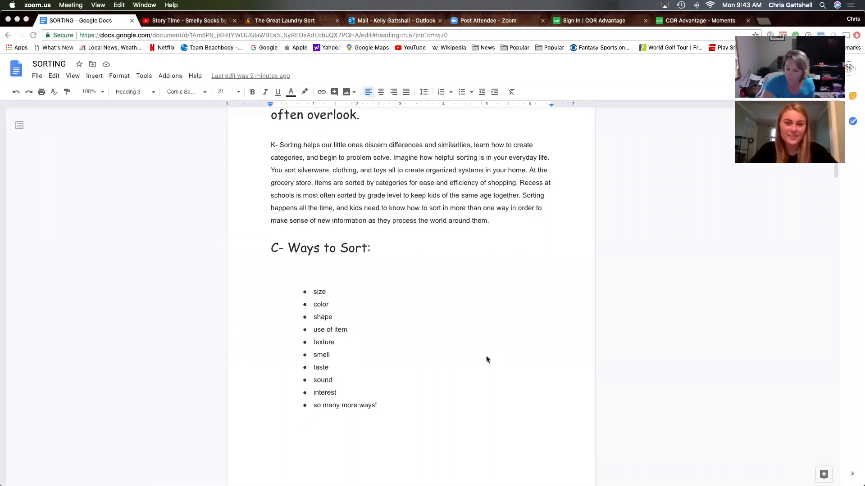
{"action": "scroll", "coordinate": [487, 359], "scroll_direction": "down", "scroll_amount": 3}
{"action": "scroll", "coordinate": [487, 359], "scroll_direction": "down", "scroll_amount": 1}
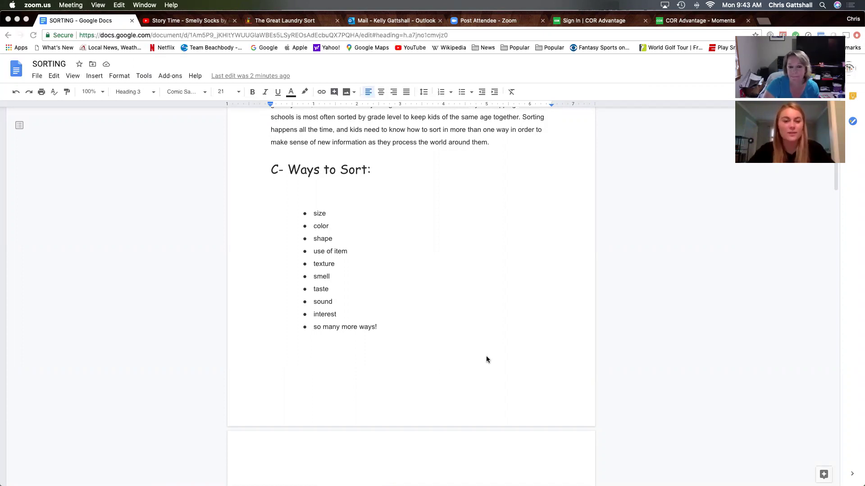
{"action": "scroll", "coordinate": [486, 359], "scroll_direction": "down", "scroll_amount": 2}
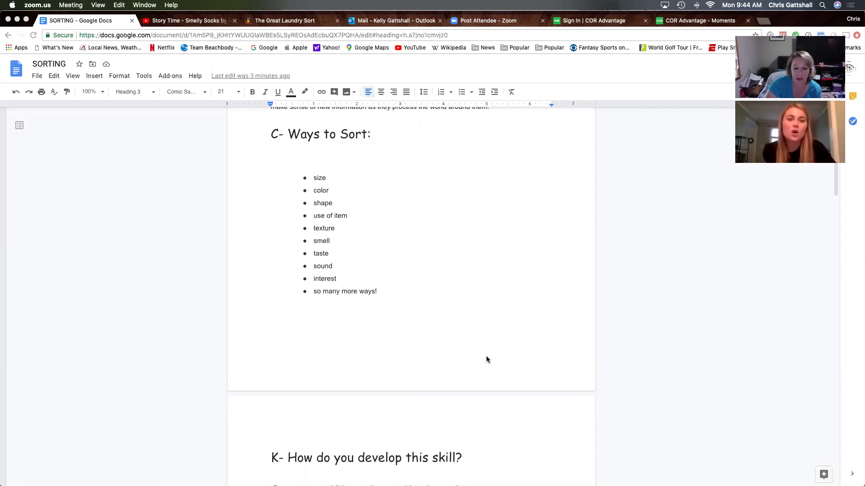
{"action": "scroll", "coordinate": [487, 359], "scroll_direction": "down", "scroll_amount": 2}
{"action": "scroll", "coordinate": [487, 360], "scroll_direction": "down", "scroll_amount": 1}
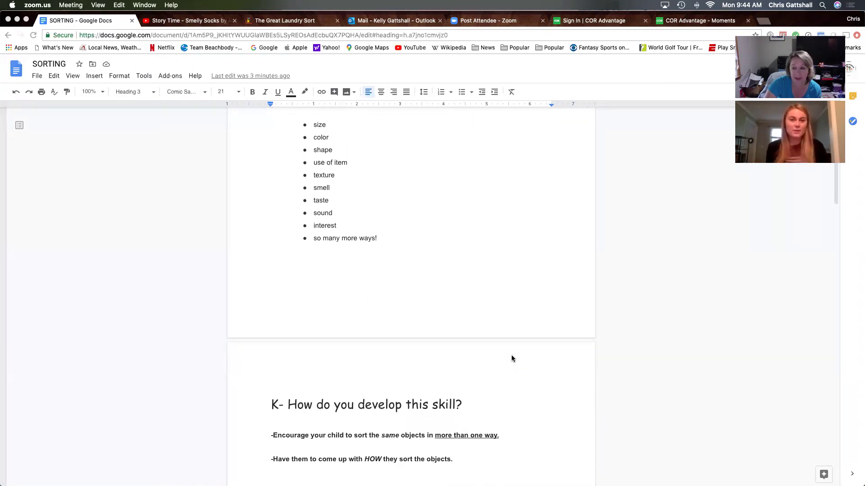
{"action": "scroll", "coordinate": [512, 355], "scroll_direction": "down", "scroll_amount": 1}
{"action": "scroll", "coordinate": [511, 354], "scroll_direction": "down", "scroll_amount": 1}
{"action": "scroll", "coordinate": [511, 354], "scroll_direction": "down", "scroll_amount": 2}
{"action": "scroll", "coordinate": [511, 355], "scroll_direction": "down", "scroll_amount": 2}
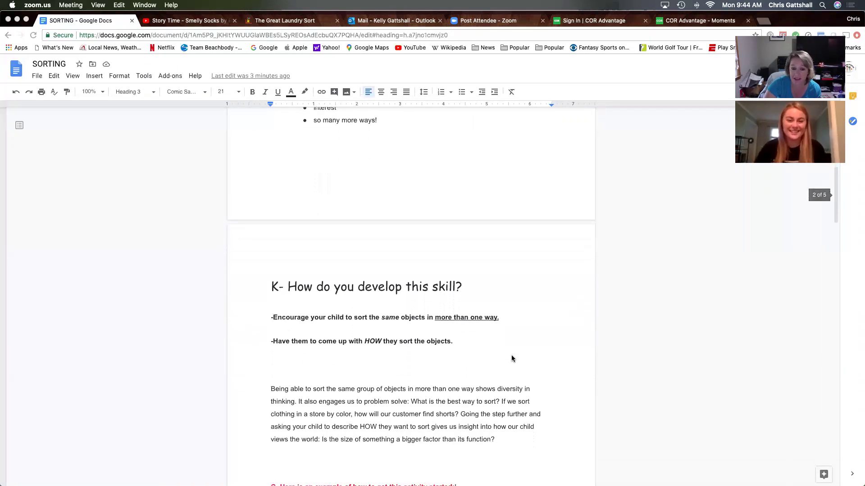
{"action": "scroll", "coordinate": [512, 355], "scroll_direction": "down", "scroll_amount": 1}
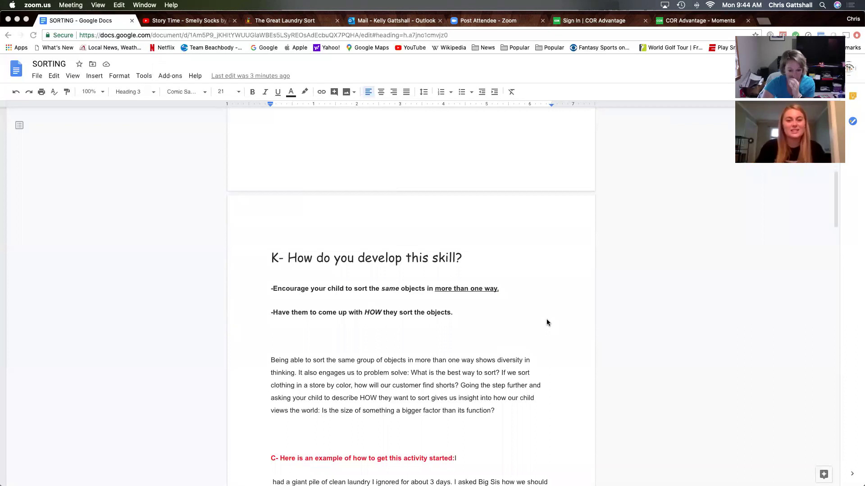
{"action": "scroll", "coordinate": [546, 323], "scroll_direction": "down", "scroll_amount": 1}
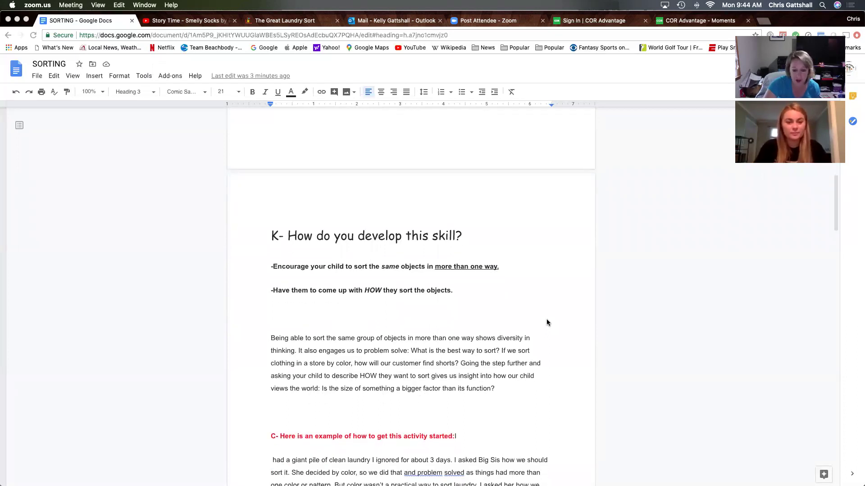
{"action": "scroll", "coordinate": [547, 322], "scroll_direction": "down", "scroll_amount": 1}
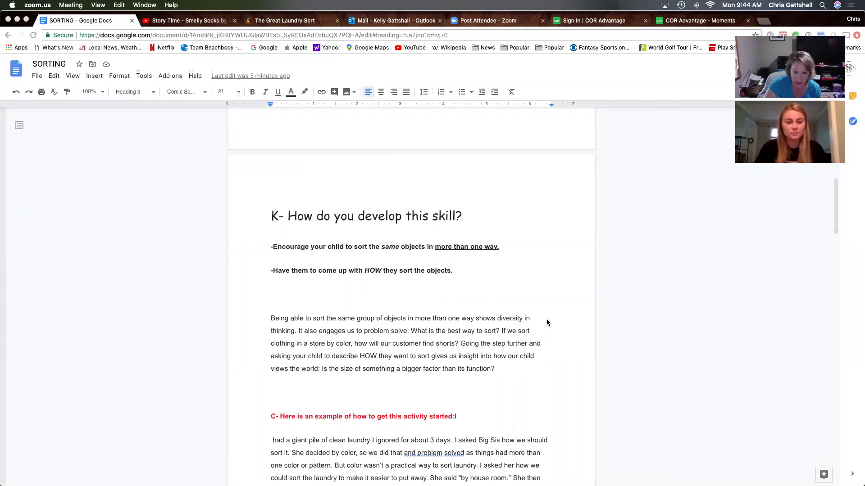
{"action": "scroll", "coordinate": [546, 322], "scroll_direction": "down", "scroll_amount": 1}
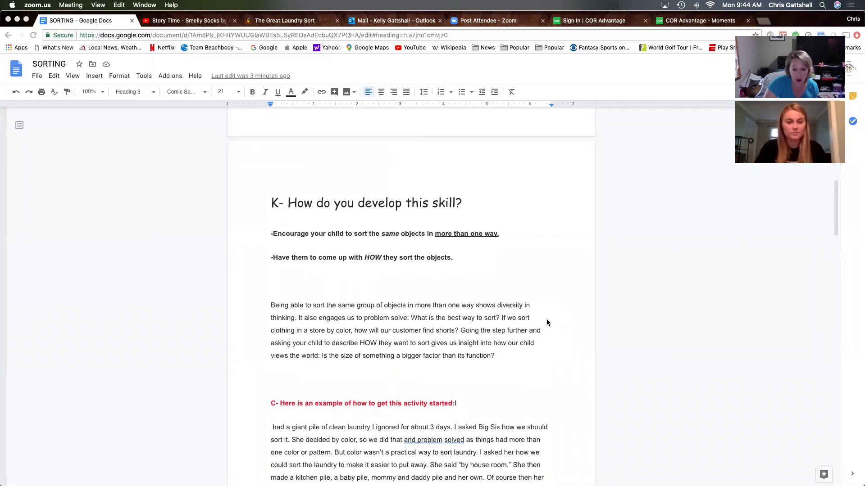
{"action": "scroll", "coordinate": [547, 322], "scroll_direction": "down", "scroll_amount": 1}
{"action": "scroll", "coordinate": [547, 322], "scroll_direction": "down", "scroll_amount": 1}
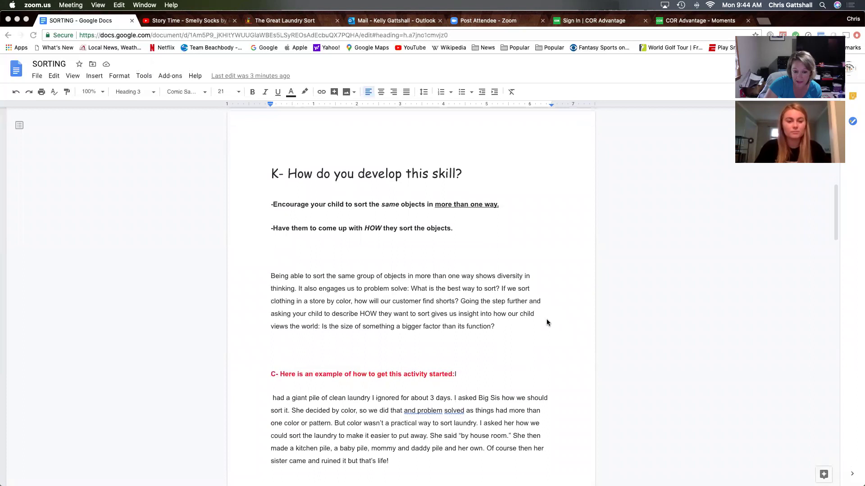
{"action": "scroll", "coordinate": [546, 322], "scroll_direction": "down", "scroll_amount": 1}
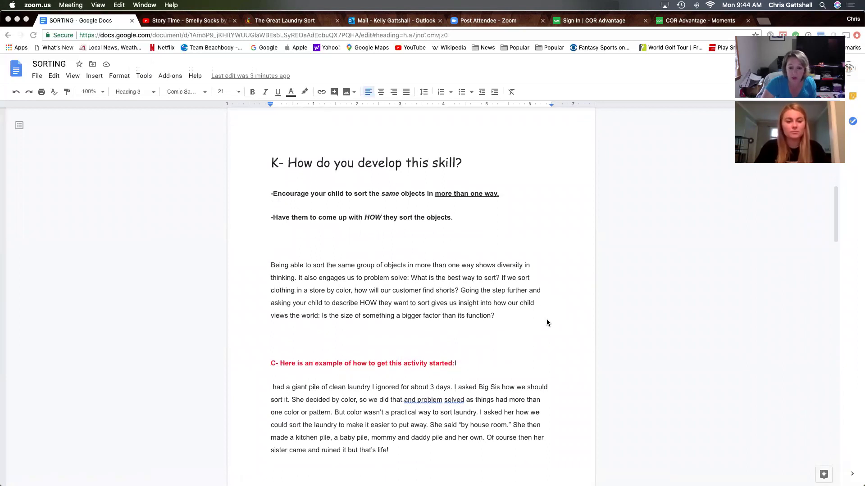
{"action": "scroll", "coordinate": [547, 322], "scroll_direction": "down", "scroll_amount": 1}
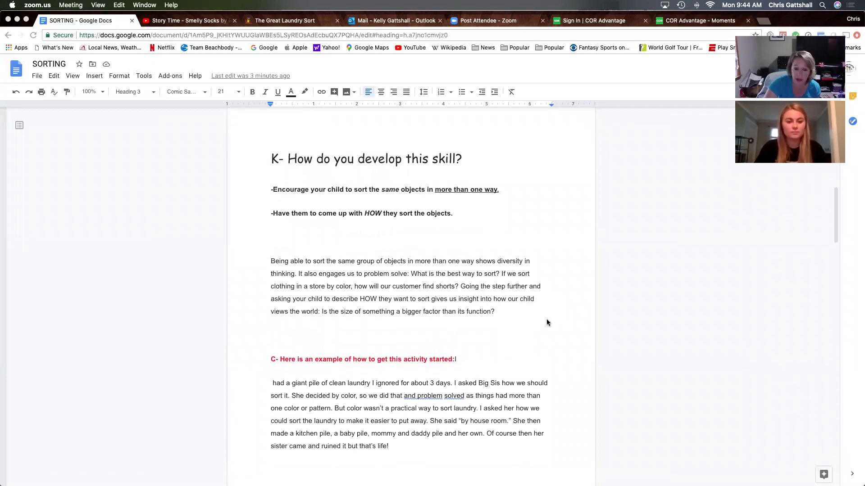
{"action": "scroll", "coordinate": [547, 322], "scroll_direction": "down", "scroll_amount": 1}
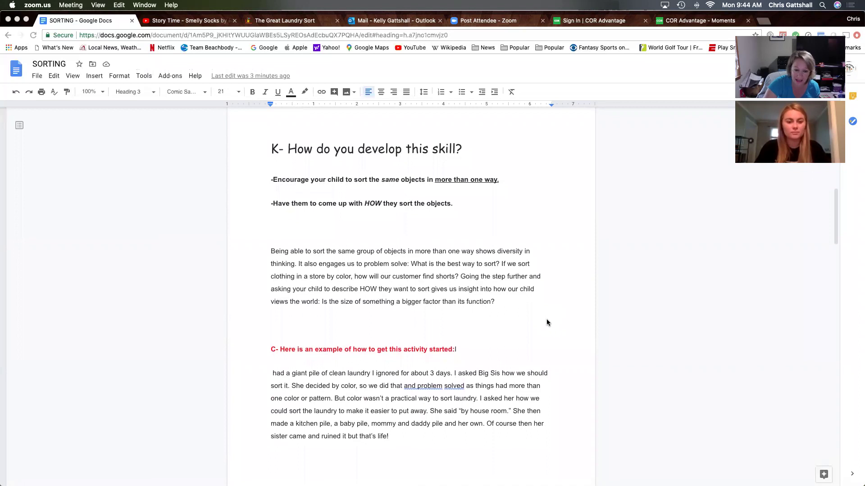
{"action": "scroll", "coordinate": [547, 322], "scroll_direction": "down", "scroll_amount": 1}
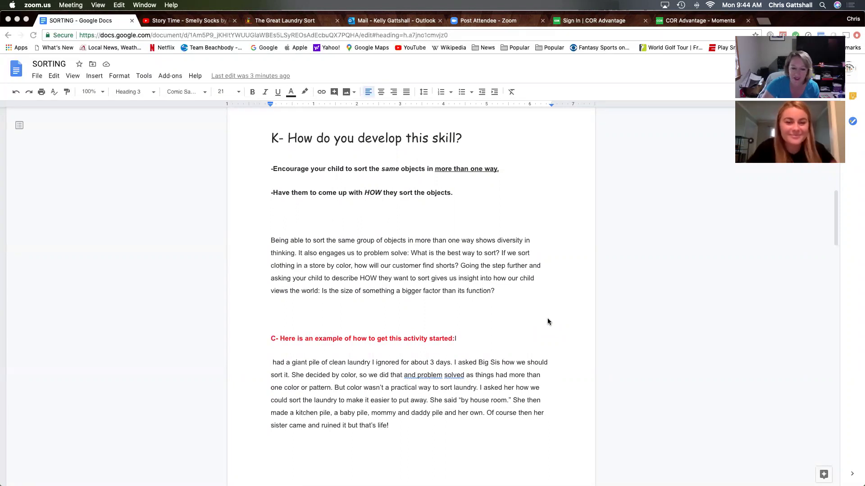
{"action": "scroll", "coordinate": [547, 319], "scroll_direction": "down", "scroll_amount": 1}
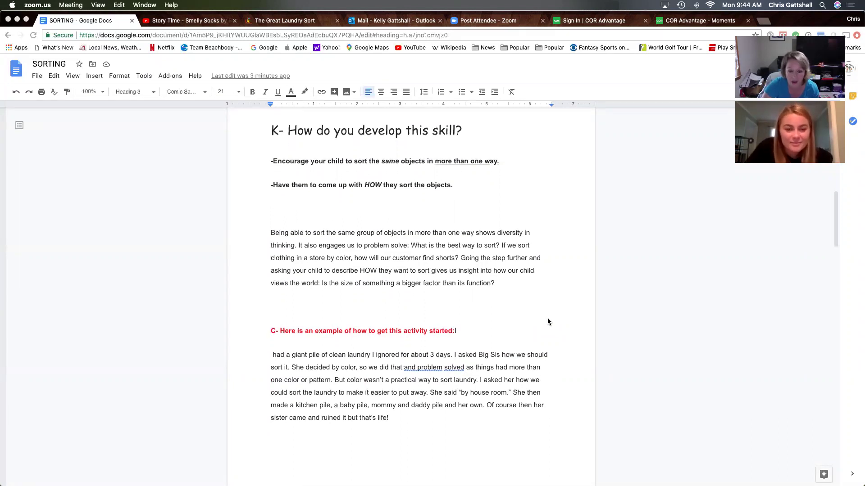
{"action": "scroll", "coordinate": [547, 322], "scroll_direction": "down", "scroll_amount": 1}
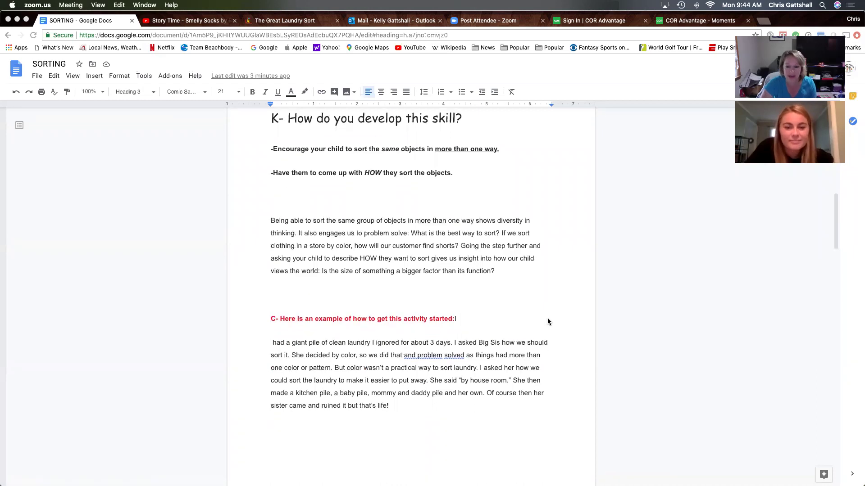
{"action": "scroll", "coordinate": [548, 321], "scroll_direction": "down", "scroll_amount": 1}
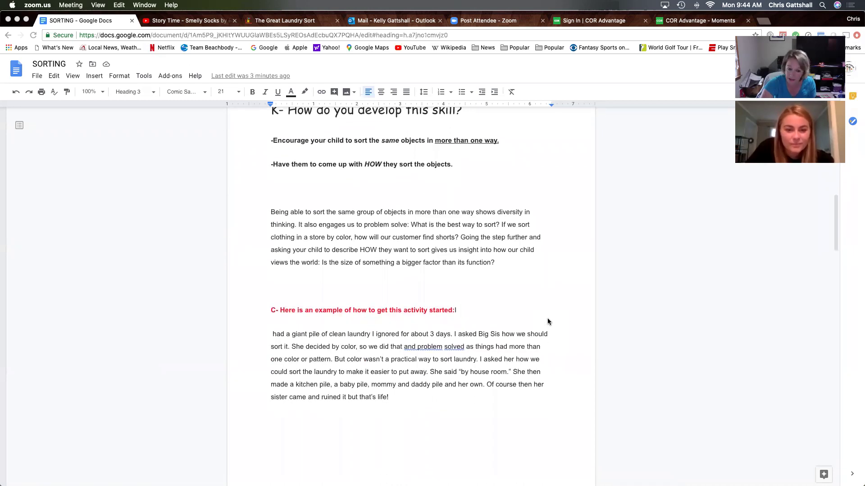
{"action": "scroll", "coordinate": [547, 322], "scroll_direction": "down", "scroll_amount": 1}
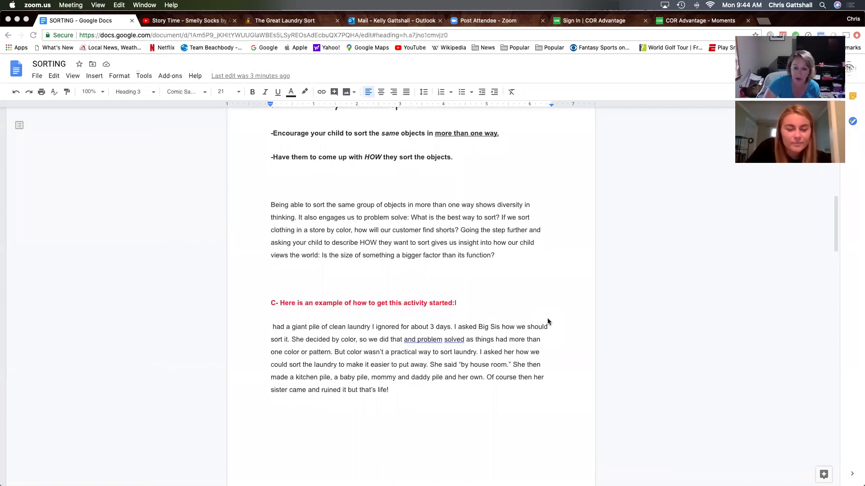
{"action": "scroll", "coordinate": [547, 321], "scroll_direction": "down", "scroll_amount": 3}
{"action": "scroll", "coordinate": [547, 322], "scroll_direction": "down", "scroll_amount": 2}
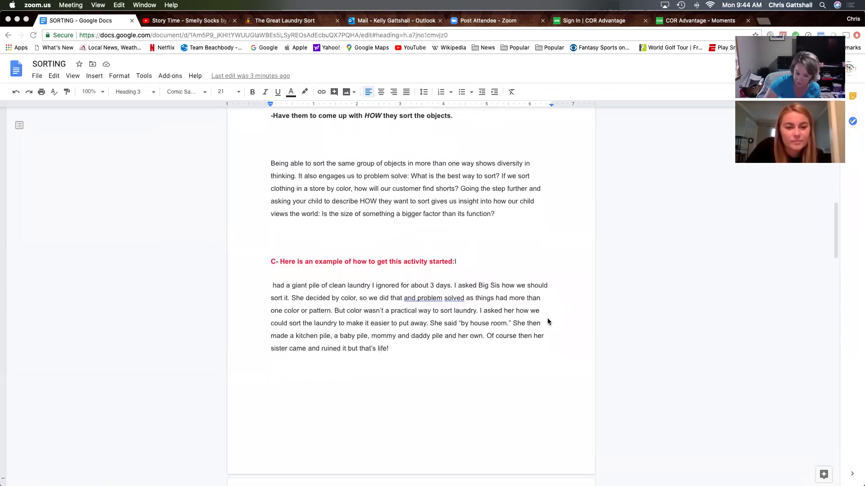
{"action": "scroll", "coordinate": [547, 322], "scroll_direction": "down", "scroll_amount": 2}
{"action": "scroll", "coordinate": [547, 322], "scroll_direction": "down", "scroll_amount": 1}
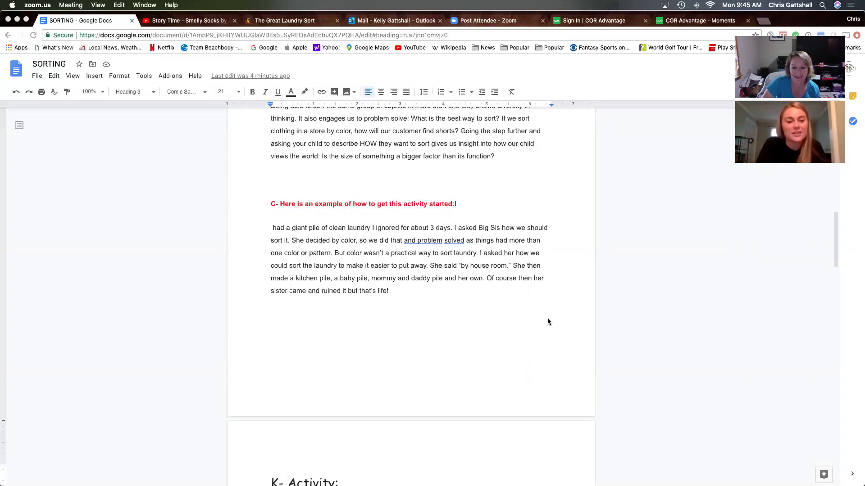
{"action": "scroll", "coordinate": [548, 318], "scroll_direction": "down", "scroll_amount": 2}
{"action": "scroll", "coordinate": [548, 319], "scroll_direction": "down", "scroll_amount": 2}
{"action": "scroll", "coordinate": [547, 318], "scroll_direction": "down", "scroll_amount": 1}
{"action": "scroll", "coordinate": [547, 318], "scroll_direction": "down", "scroll_amount": 2}
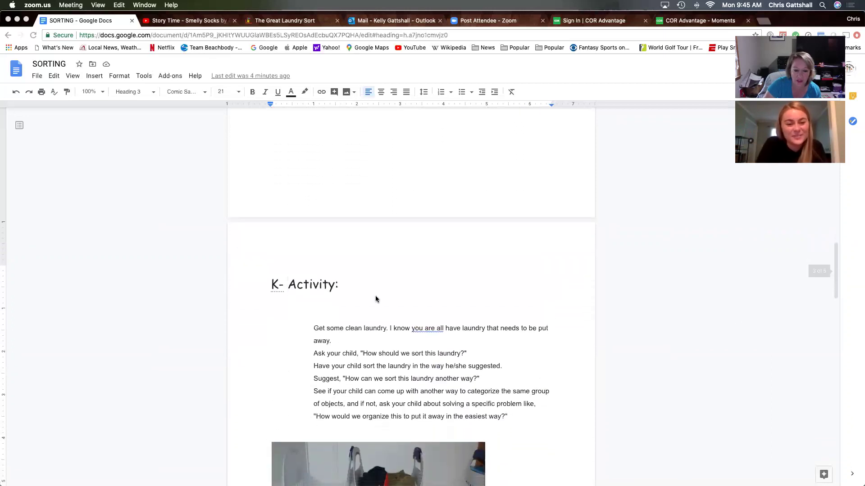
{"action": "scroll", "coordinate": [379, 297], "scroll_direction": "down", "scroll_amount": 2}
{"action": "scroll", "coordinate": [331, 308], "scroll_direction": "down", "scroll_amount": 1}
{"action": "scroll", "coordinate": [284, 310], "scroll_direction": "down", "scroll_amount": 2}
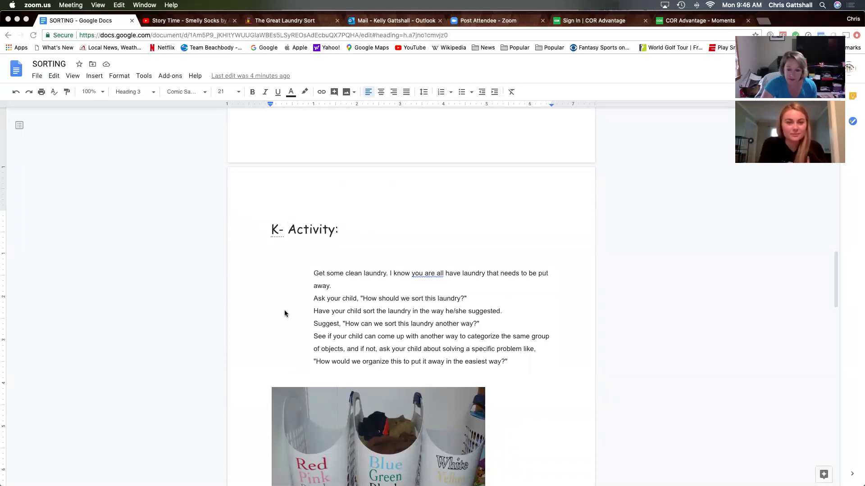
{"action": "scroll", "coordinate": [284, 309], "scroll_direction": "down", "scroll_amount": 1}
{"action": "scroll", "coordinate": [284, 310], "scroll_direction": "down", "scroll_amount": 1}
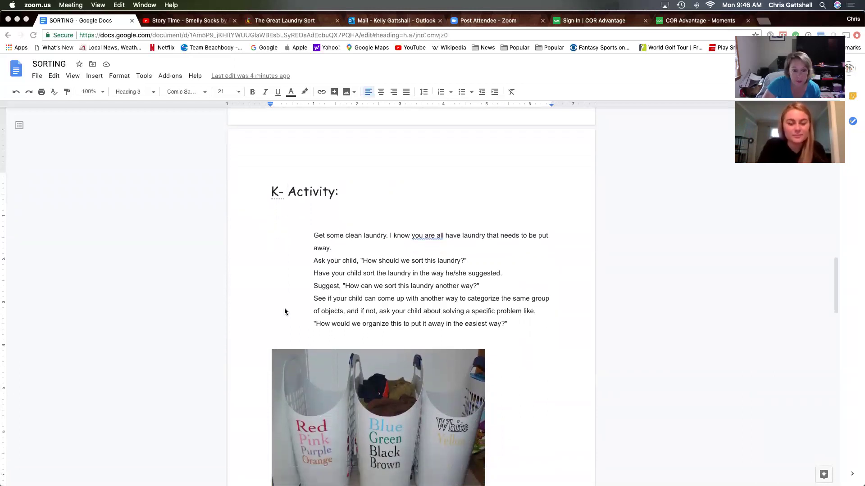
{"action": "scroll", "coordinate": [271, 286], "scroll_direction": "down", "scroll_amount": 3}
{"action": "scroll", "coordinate": [271, 287], "scroll_direction": "down", "scroll_amount": 2}
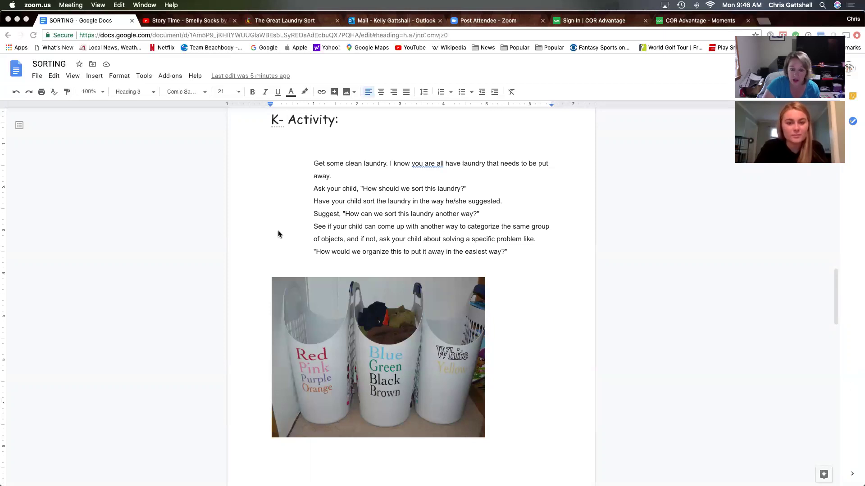
{"action": "scroll", "coordinate": [278, 231], "scroll_direction": "down", "scroll_amount": 1}
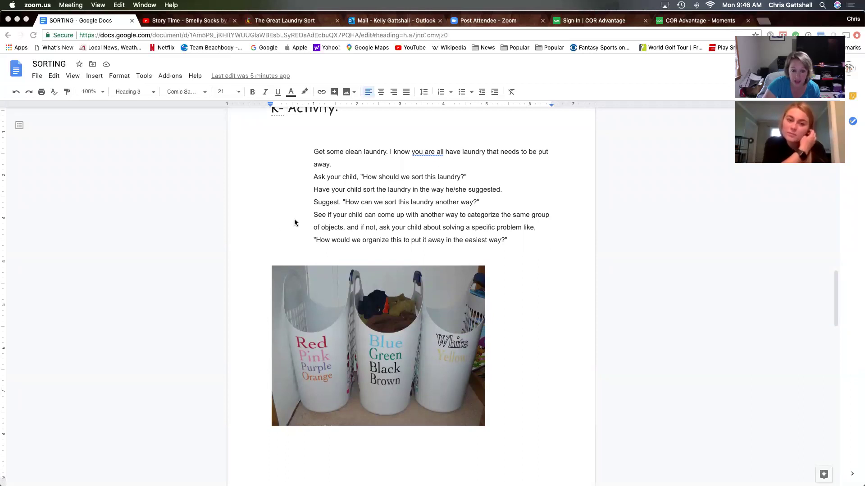
{"action": "scroll", "coordinate": [293, 219], "scroll_direction": "down", "scroll_amount": 1}
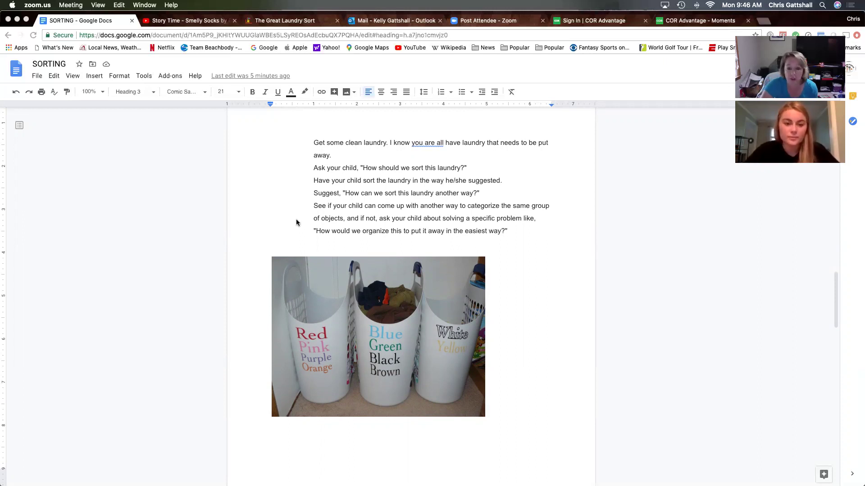
{"action": "scroll", "coordinate": [294, 226], "scroll_direction": "down", "scroll_amount": 1}
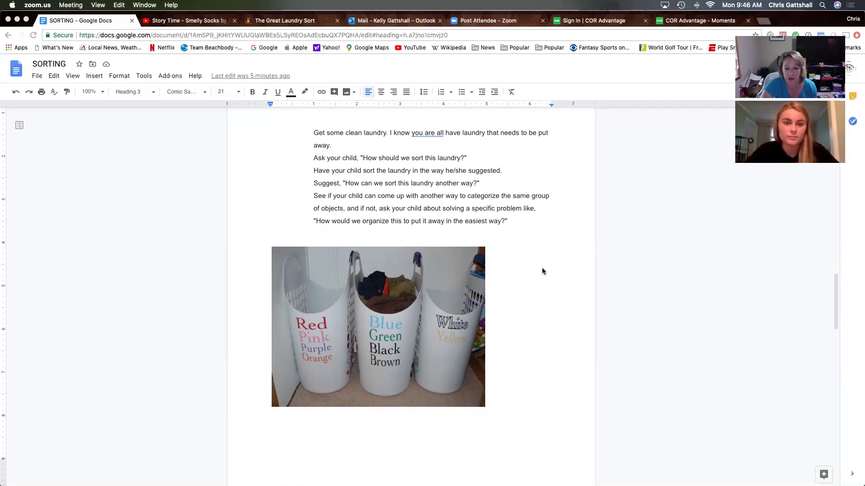
{"action": "scroll", "coordinate": [542, 271], "scroll_direction": "down", "scroll_amount": 1}
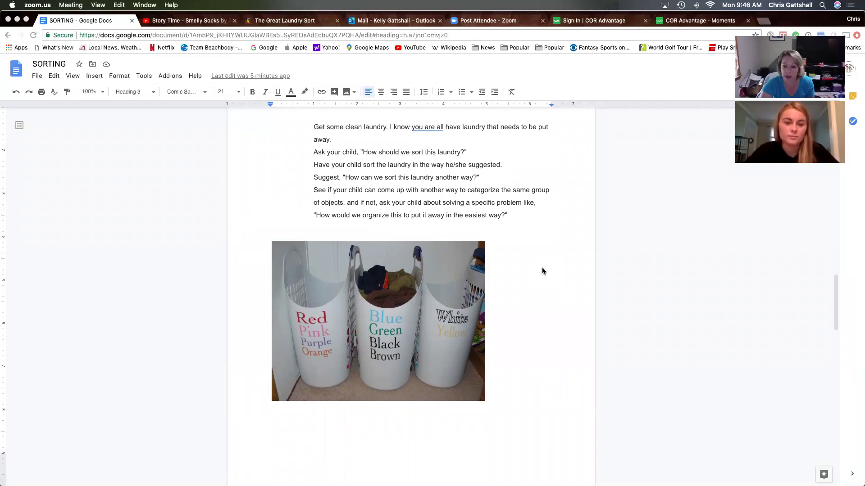
{"action": "scroll", "coordinate": [542, 270], "scroll_direction": "down", "scroll_amount": 2}
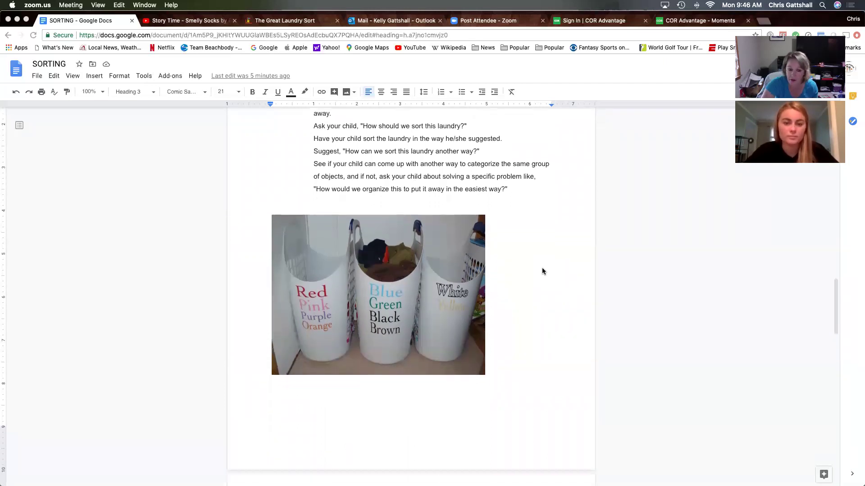
{"action": "scroll", "coordinate": [542, 271], "scroll_direction": "down", "scroll_amount": 1}
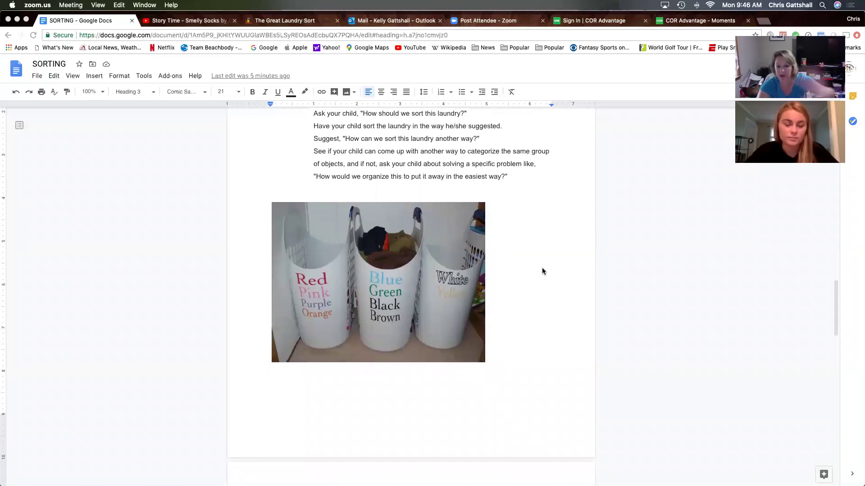
{"action": "scroll", "coordinate": [541, 271], "scroll_direction": "down", "scroll_amount": 2}
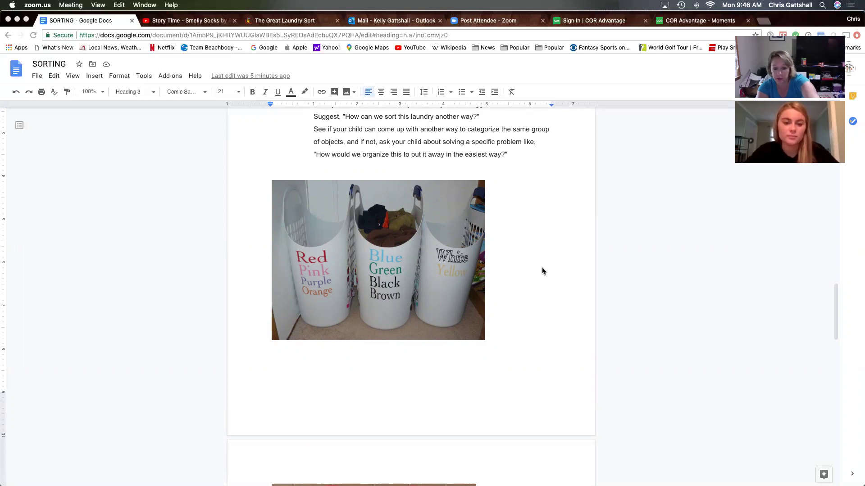
{"action": "scroll", "coordinate": [541, 268], "scroll_direction": "down", "scroll_amount": 1}
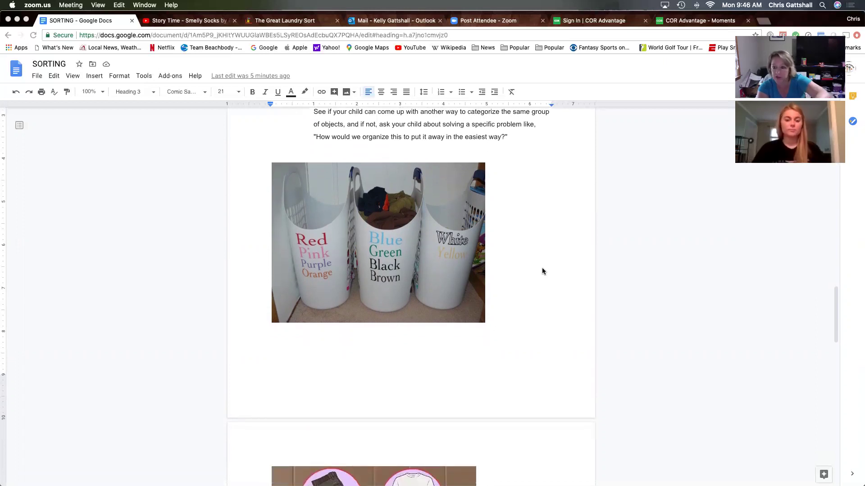
{"action": "scroll", "coordinate": [542, 267], "scroll_direction": "down", "scroll_amount": 1}
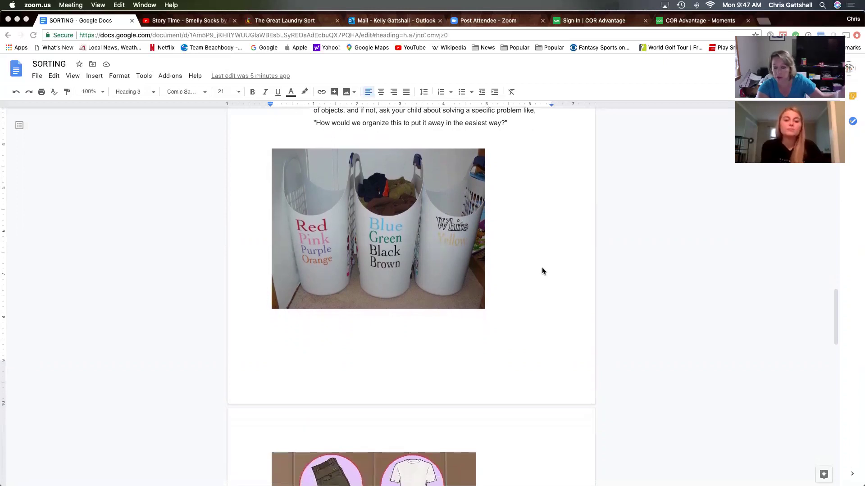
{"action": "scroll", "coordinate": [542, 267], "scroll_direction": "down", "scroll_amount": 1}
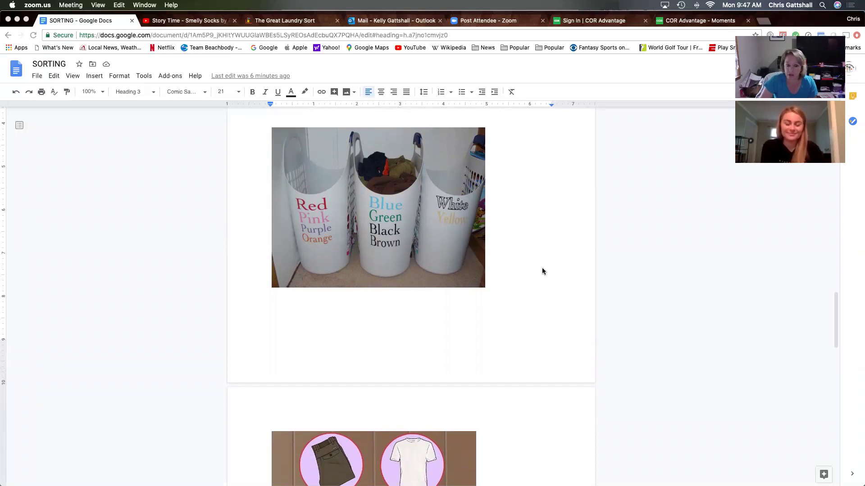
{"action": "scroll", "coordinate": [543, 268], "scroll_direction": "down", "scroll_amount": 2}
{"action": "scroll", "coordinate": [542, 268], "scroll_direction": "down", "scroll_amount": 2}
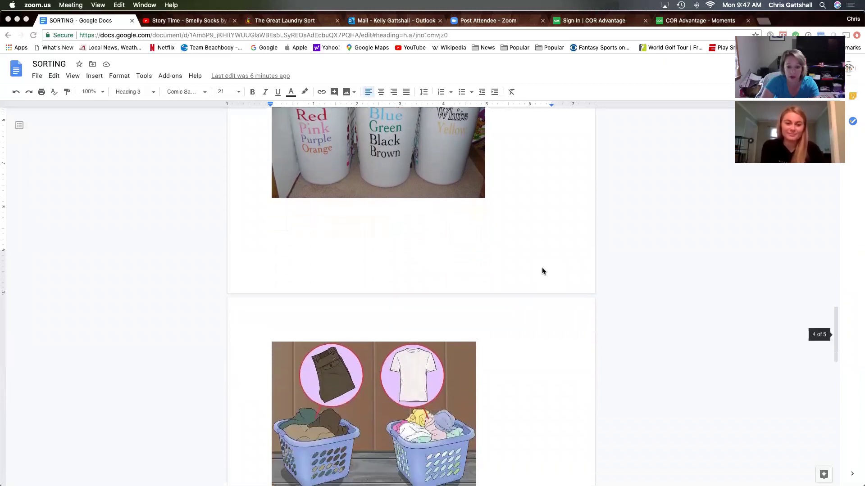
{"action": "scroll", "coordinate": [543, 267], "scroll_direction": "down", "scroll_amount": 2}
{"action": "scroll", "coordinate": [542, 267], "scroll_direction": "down", "scroll_amount": 2}
{"action": "scroll", "coordinate": [542, 268], "scroll_direction": "down", "scroll_amount": 2}
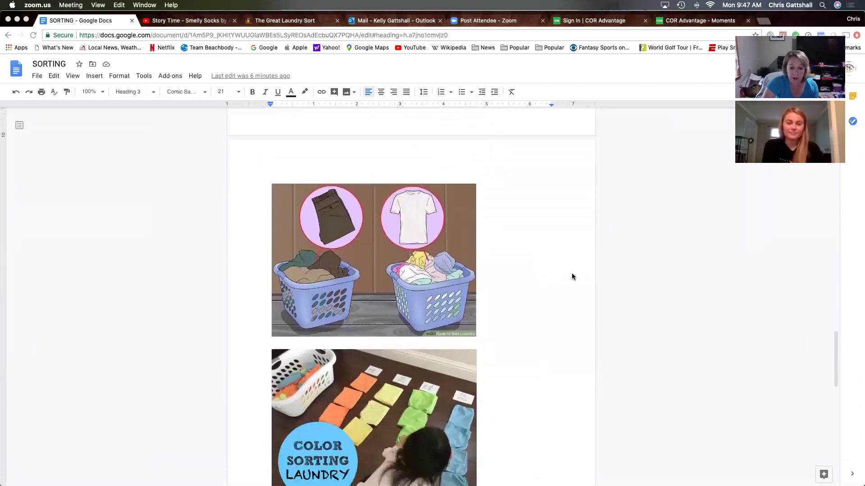
{"action": "scroll", "coordinate": [571, 275], "scroll_direction": "down", "scroll_amount": 1}
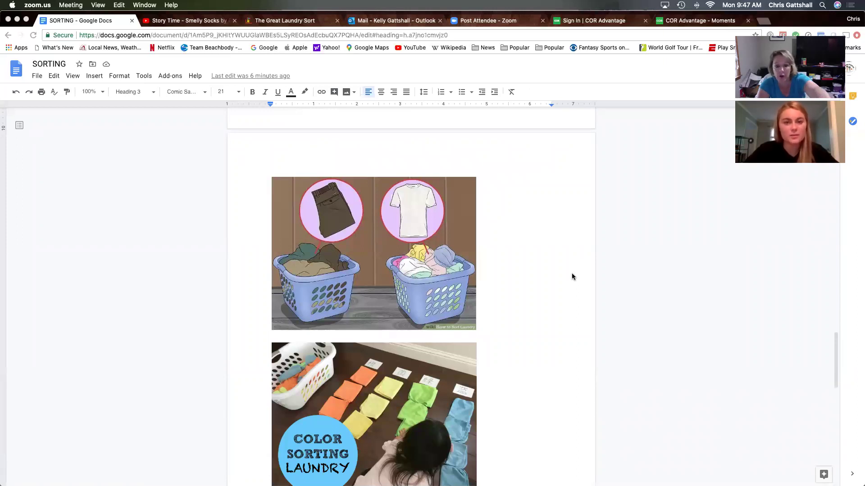
{"action": "scroll", "coordinate": [571, 273], "scroll_direction": "down", "scroll_amount": 2}
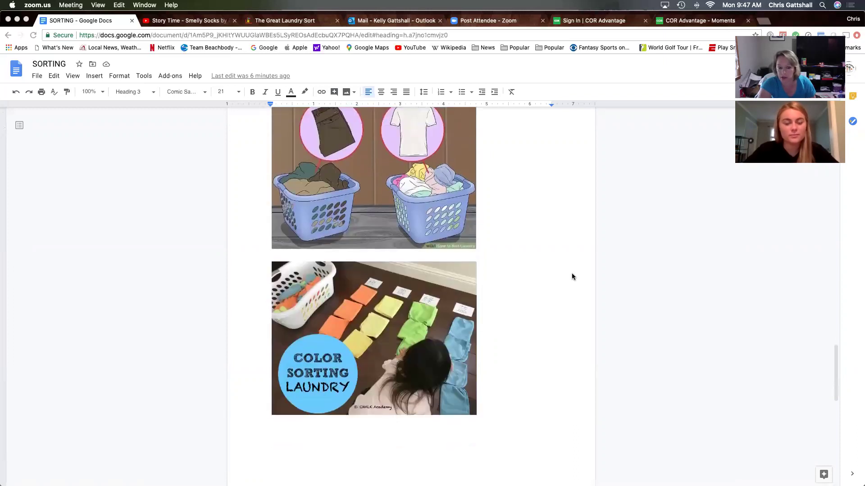
{"action": "scroll", "coordinate": [571, 273], "scroll_direction": "down", "scroll_amount": 1}
{"action": "scroll", "coordinate": [572, 273], "scroll_direction": "down", "scroll_amount": 1}
{"action": "scroll", "coordinate": [572, 273], "scroll_direction": "down", "scroll_amount": 1}
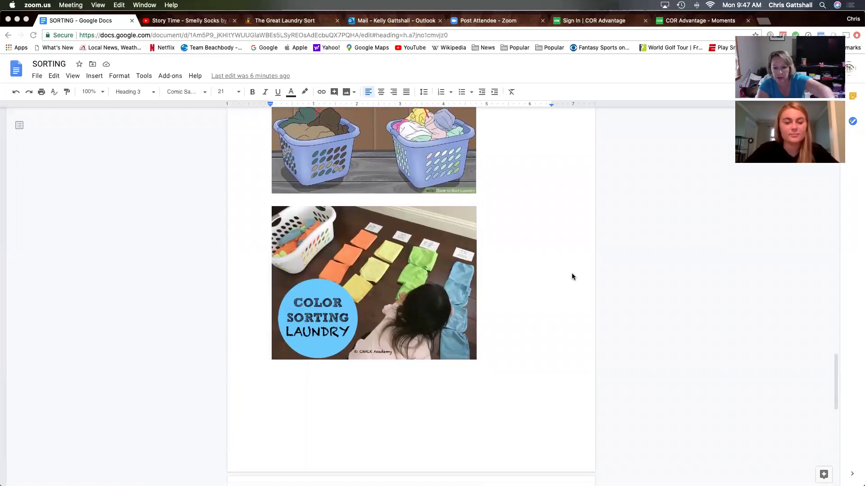
{"action": "scroll", "coordinate": [572, 273], "scroll_direction": "down", "scroll_amount": 3}
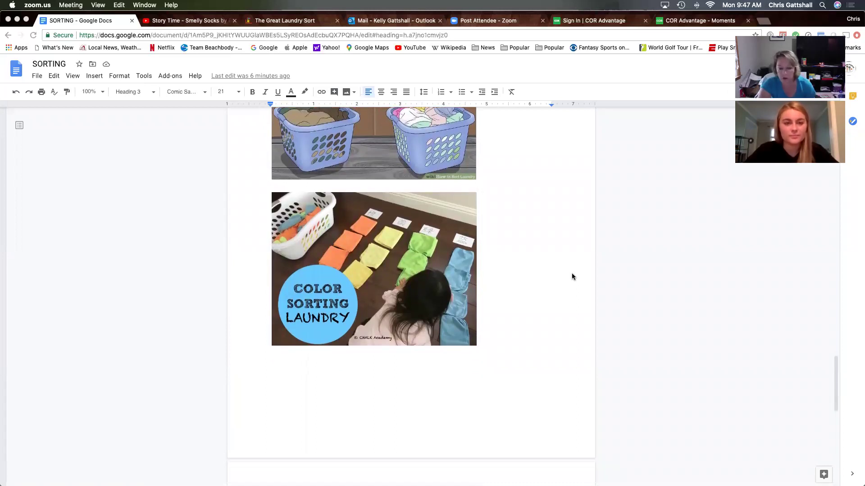
{"action": "scroll", "coordinate": [571, 274], "scroll_direction": "down", "scroll_amount": 5}
{"action": "scroll", "coordinate": [571, 273], "scroll_direction": "down", "scroll_amount": 5}
{"action": "scroll", "coordinate": [572, 272], "scroll_direction": "down", "scroll_amount": 1}
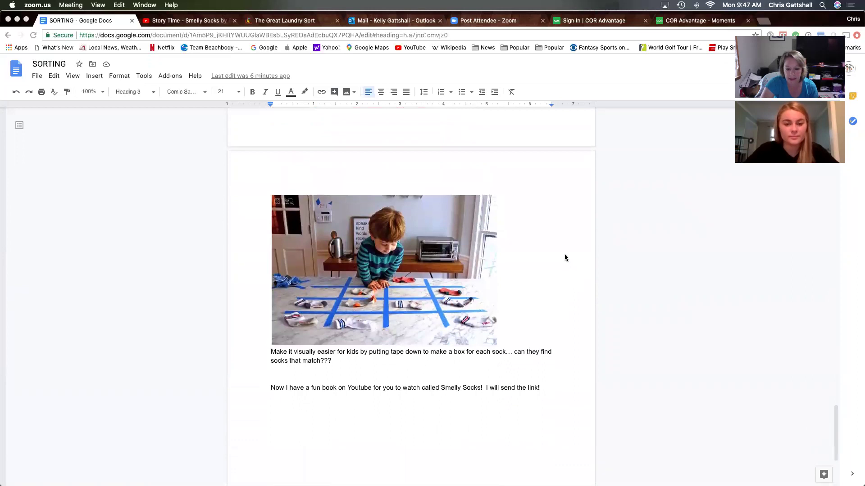
{"action": "scroll", "coordinate": [564, 254], "scroll_direction": "down", "scroll_amount": 1}
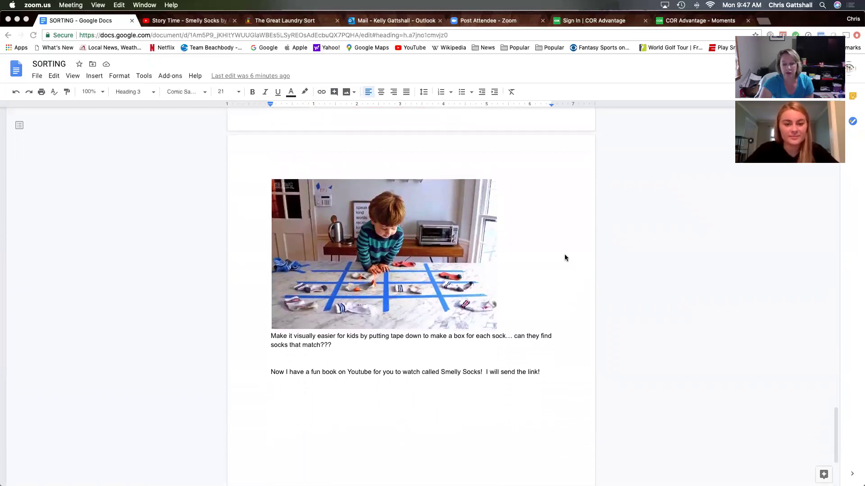
{"action": "scroll", "coordinate": [564, 255], "scroll_direction": "down", "scroll_amount": 1}
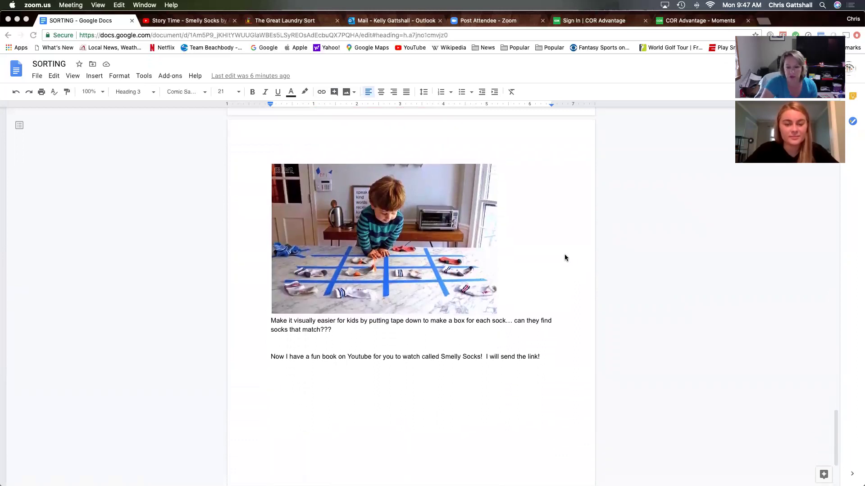
{"action": "scroll", "coordinate": [564, 254], "scroll_direction": "down", "scroll_amount": 1}
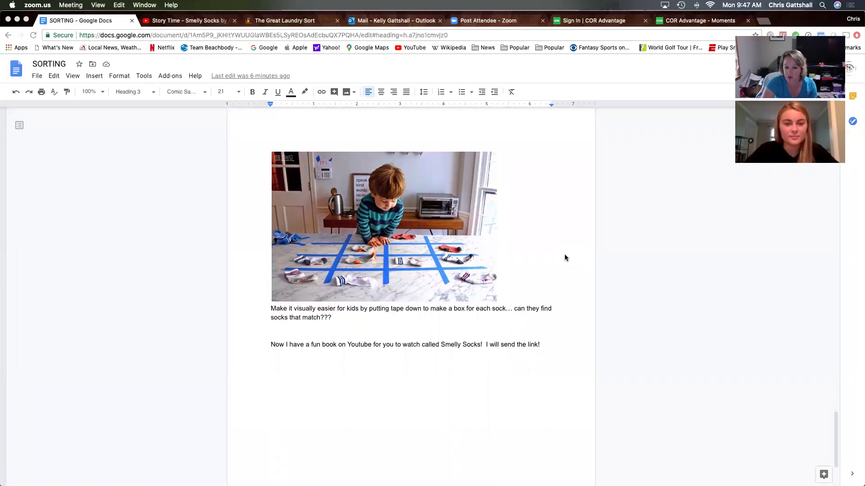
{"action": "scroll", "coordinate": [564, 254], "scroll_direction": "down", "scroll_amount": 1}
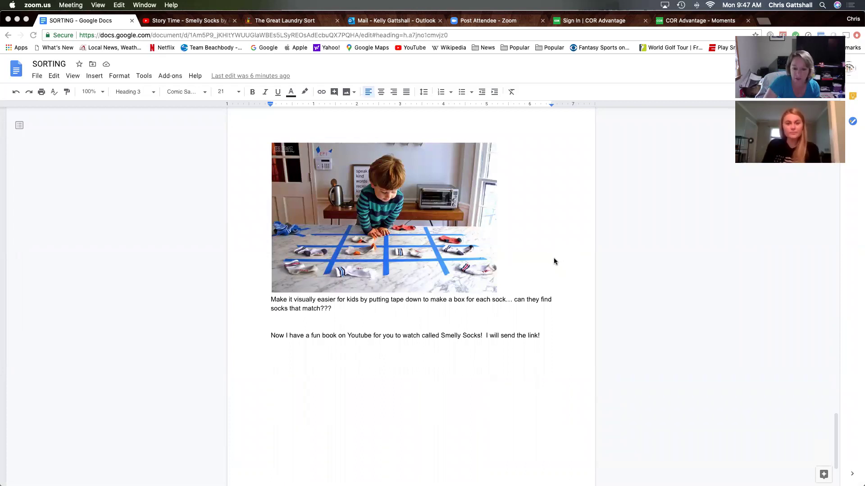
{"action": "scroll", "coordinate": [554, 258], "scroll_direction": "down", "scroll_amount": 1}
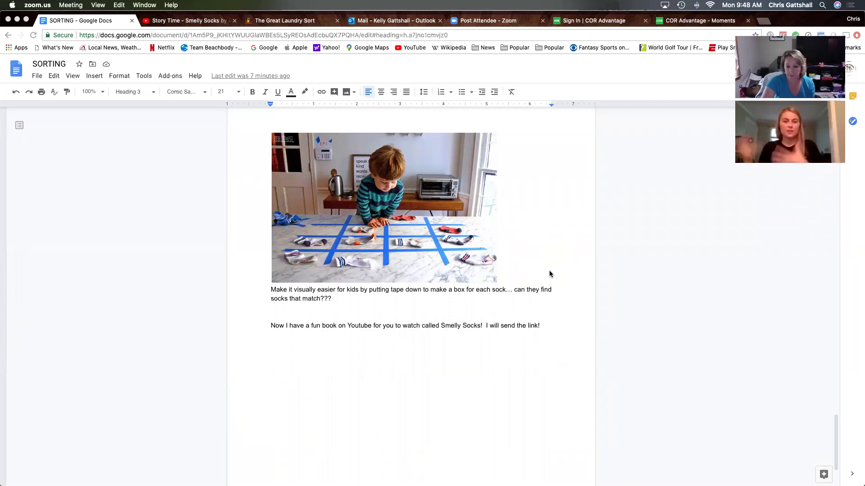
{"action": "scroll", "coordinate": [550, 271], "scroll_direction": "up", "scroll_amount": 1}
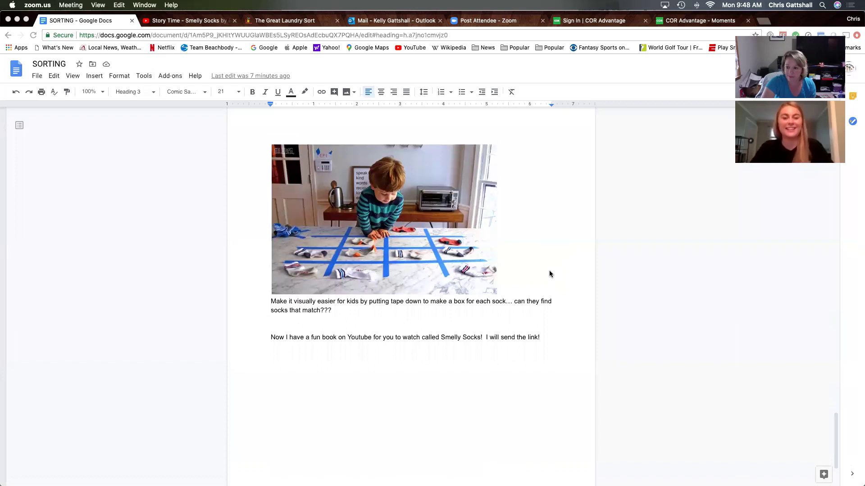
{"action": "scroll", "coordinate": [550, 270], "scroll_direction": "up", "scroll_amount": 1}
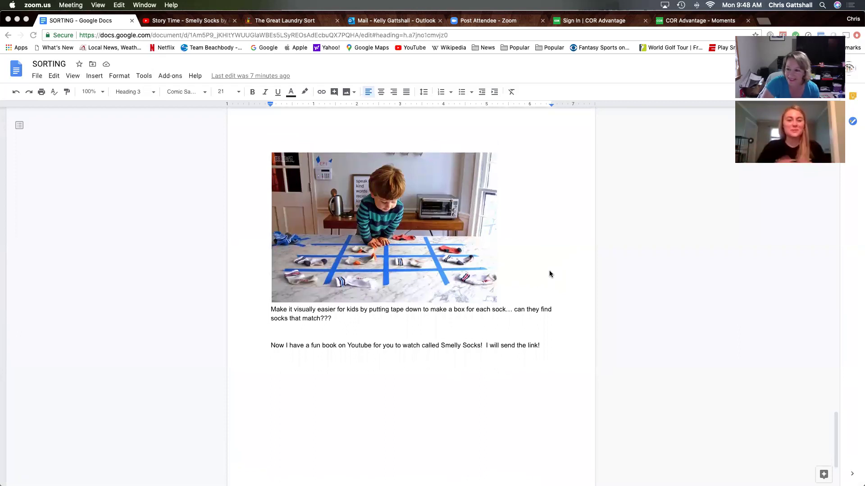
{"action": "scroll", "coordinate": [549, 271], "scroll_direction": "up", "scroll_amount": 1}
{"action": "scroll", "coordinate": [549, 270], "scroll_direction": "up", "scroll_amount": 1}
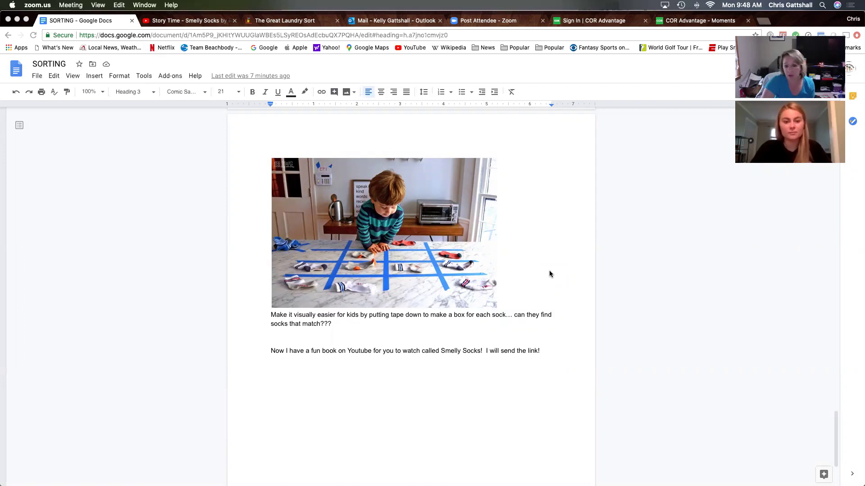
{"action": "scroll", "coordinate": [564, 278], "scroll_direction": "down", "scroll_amount": 1}
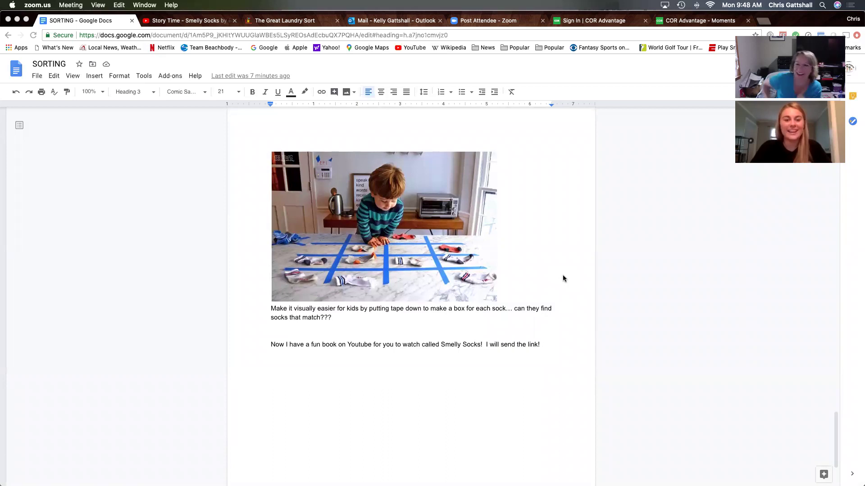
{"action": "scroll", "coordinate": [548, 294], "scroll_direction": "down", "scroll_amount": 1}
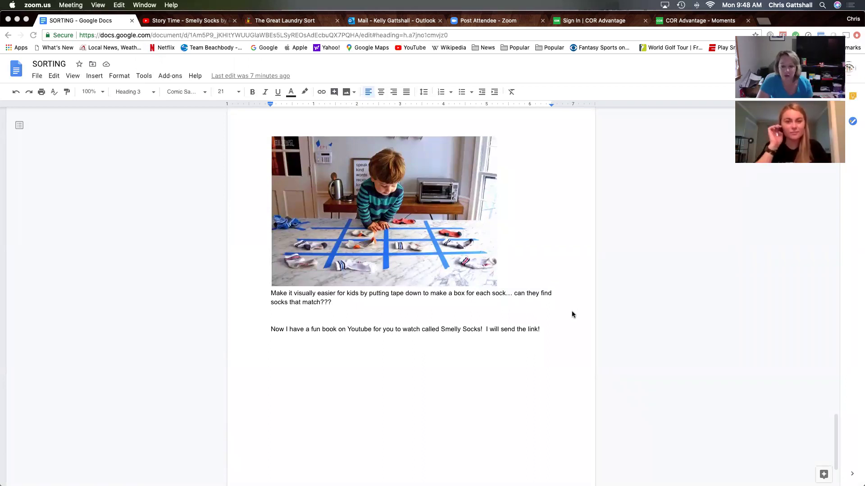
{"action": "scroll", "coordinate": [568, 314], "scroll_direction": "up", "scroll_amount": 1}
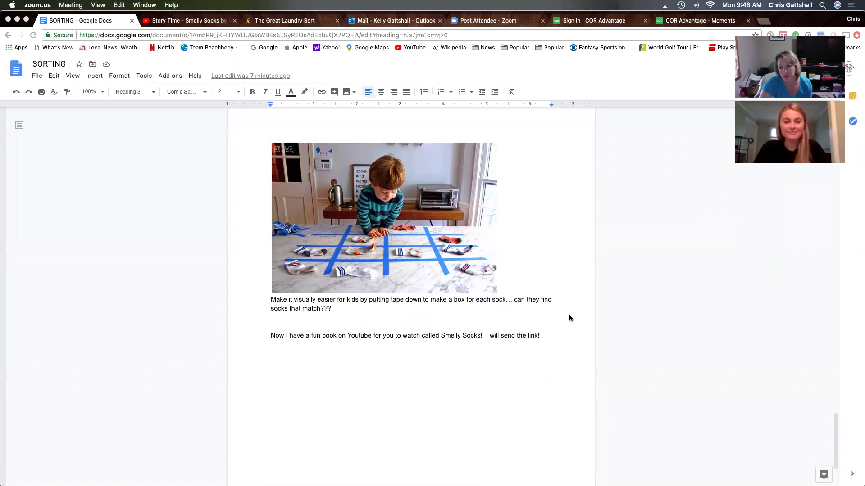
{"action": "scroll", "coordinate": [569, 318], "scroll_direction": "up", "scroll_amount": 1}
{"action": "scroll", "coordinate": [569, 318], "scroll_direction": "up", "scroll_amount": 2}
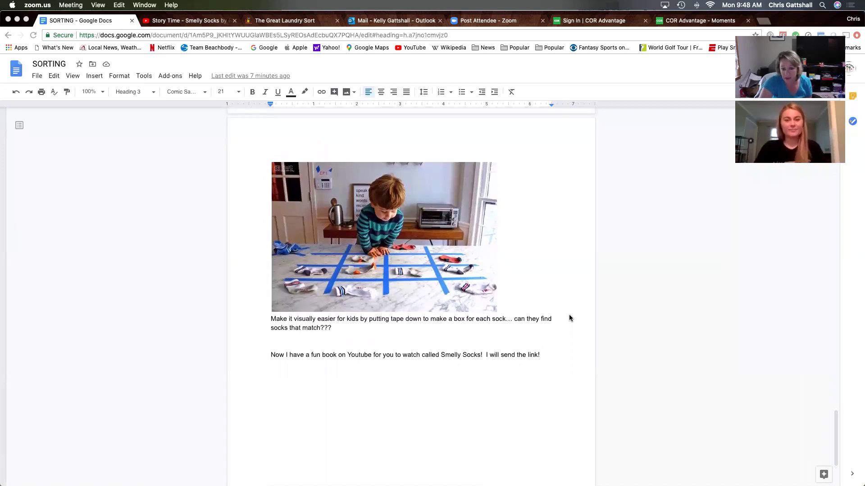
{"action": "scroll", "coordinate": [568, 318], "scroll_direction": "up", "scroll_amount": 1}
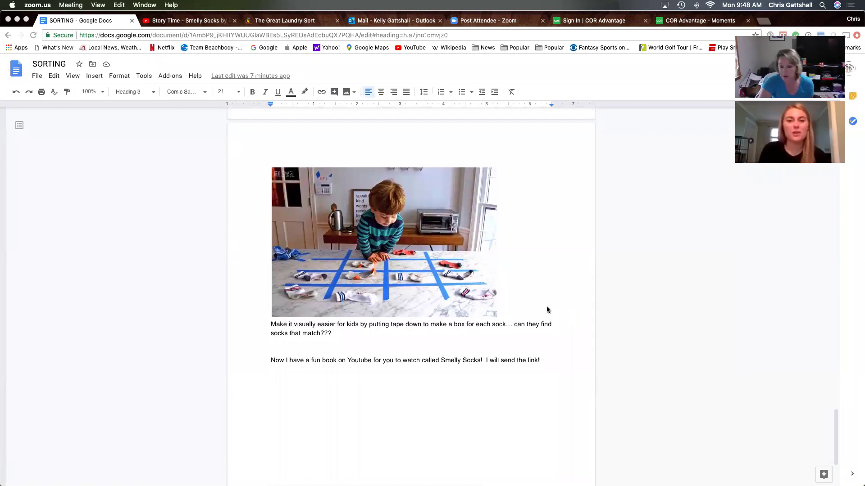
{"action": "scroll", "coordinate": [546, 306], "scroll_direction": "down", "scroll_amount": 2}
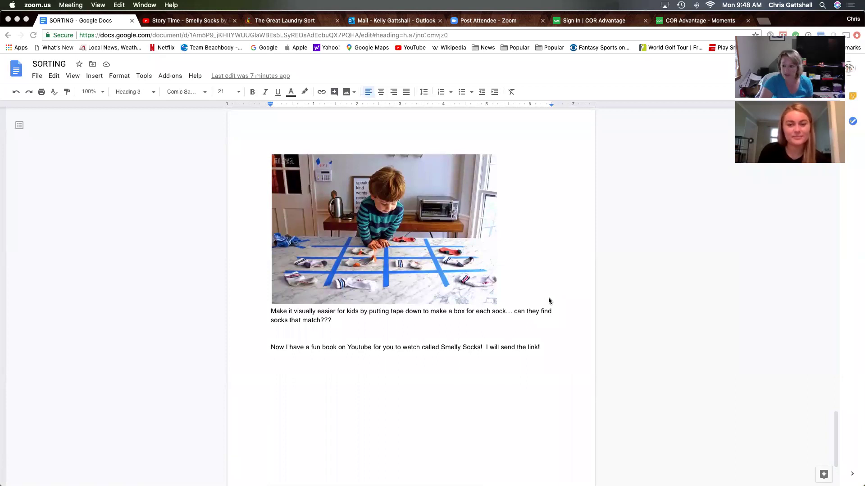
{"action": "scroll", "coordinate": [548, 297], "scroll_direction": "up", "scroll_amount": 1}
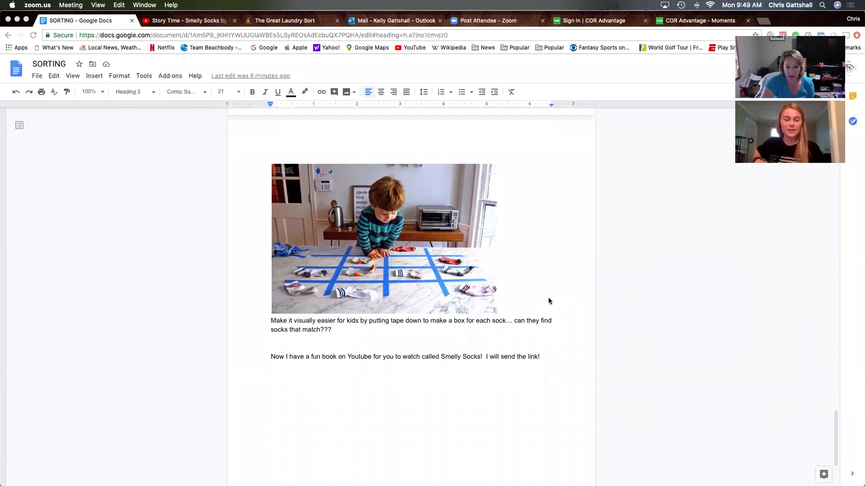
{"action": "scroll", "coordinate": [548, 300], "scroll_direction": "down", "scroll_amount": 1}
{"action": "scroll", "coordinate": [544, 291], "scroll_direction": "down", "scroll_amount": 2}
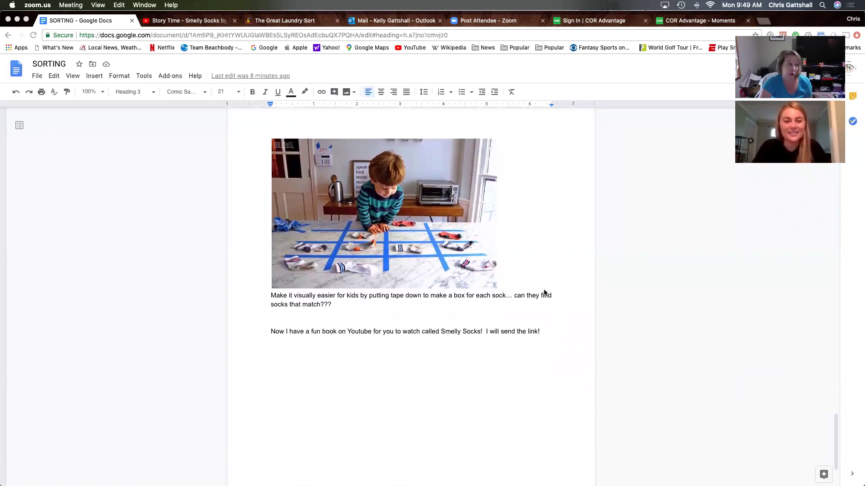
{"action": "scroll", "coordinate": [544, 293], "scroll_direction": "up", "scroll_amount": 2}
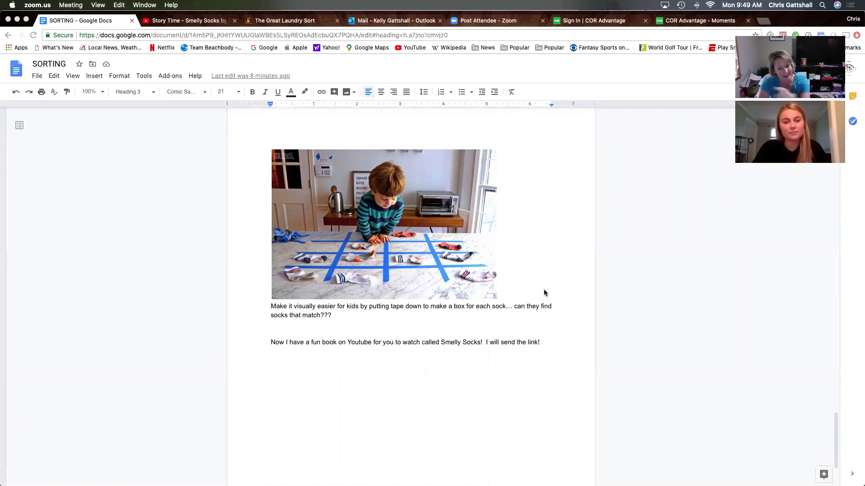
{"action": "scroll", "coordinate": [544, 293], "scroll_direction": "down", "scroll_amount": 2}
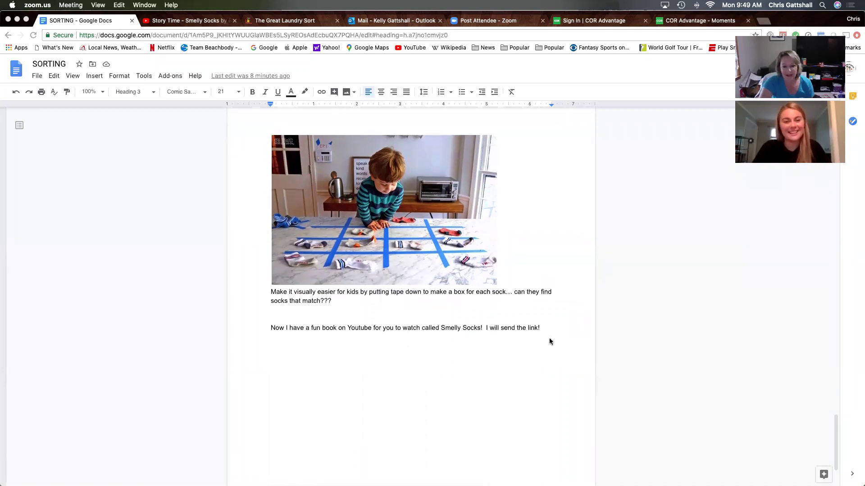
{"action": "scroll", "coordinate": [549, 341], "scroll_direction": "down", "scroll_amount": 2}
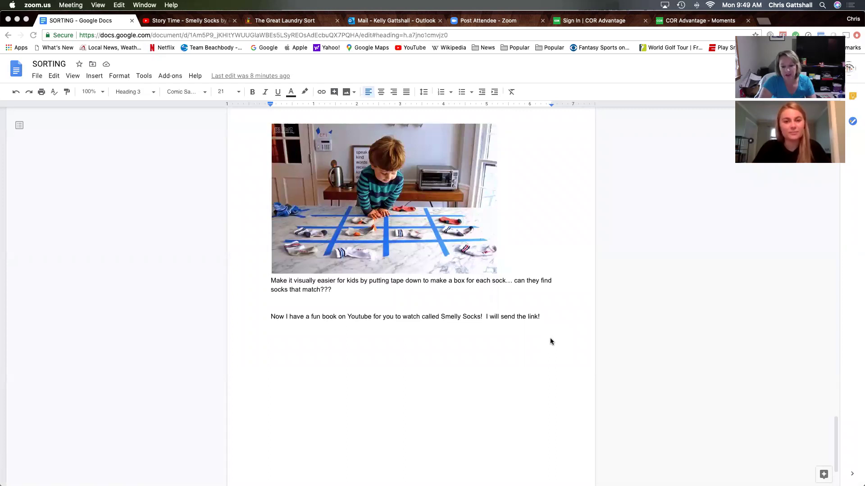
{"action": "scroll", "coordinate": [550, 341], "scroll_direction": "up", "scroll_amount": 5}
{"action": "scroll", "coordinate": [551, 341], "scroll_direction": "up", "scroll_amount": 5}
{"action": "scroll", "coordinate": [550, 342], "scroll_direction": "up", "scroll_amount": 2}
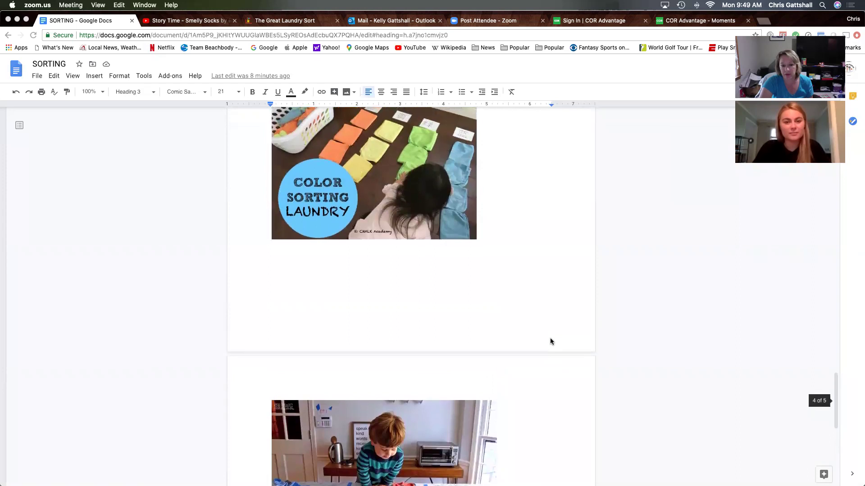
{"action": "scroll", "coordinate": [550, 342], "scroll_direction": "up", "scroll_amount": 5}
{"action": "scroll", "coordinate": [550, 341], "scroll_direction": "up", "scroll_amount": 5}
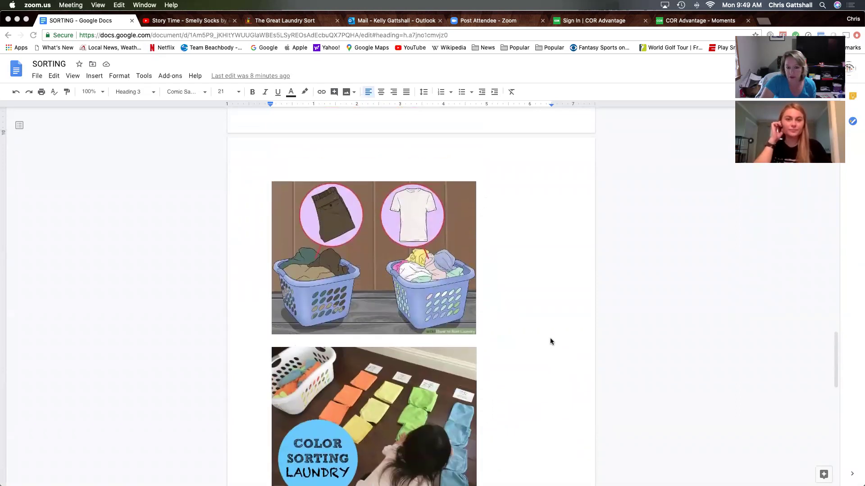
{"action": "scroll", "coordinate": [551, 342], "scroll_direction": "up", "scroll_amount": 5}
{"action": "scroll", "coordinate": [550, 341], "scroll_direction": "up", "scroll_amount": 5}
{"action": "scroll", "coordinate": [550, 342], "scroll_direction": "up", "scroll_amount": 5}
{"action": "scroll", "coordinate": [550, 342], "scroll_direction": "up", "scroll_amount": 5}
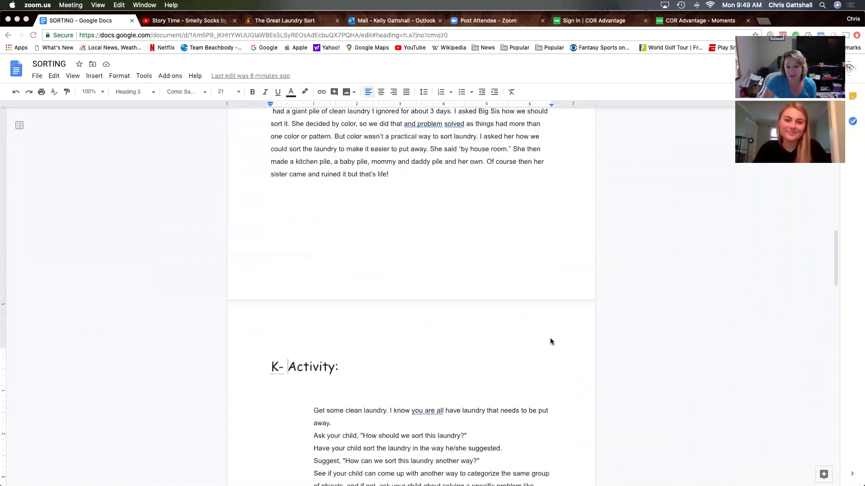
{"action": "scroll", "coordinate": [550, 341], "scroll_direction": "up", "scroll_amount": 4}
{"action": "scroll", "coordinate": [551, 341], "scroll_direction": "up", "scroll_amount": 5}
{"action": "scroll", "coordinate": [550, 340], "scroll_direction": "up", "scroll_amount": 2}
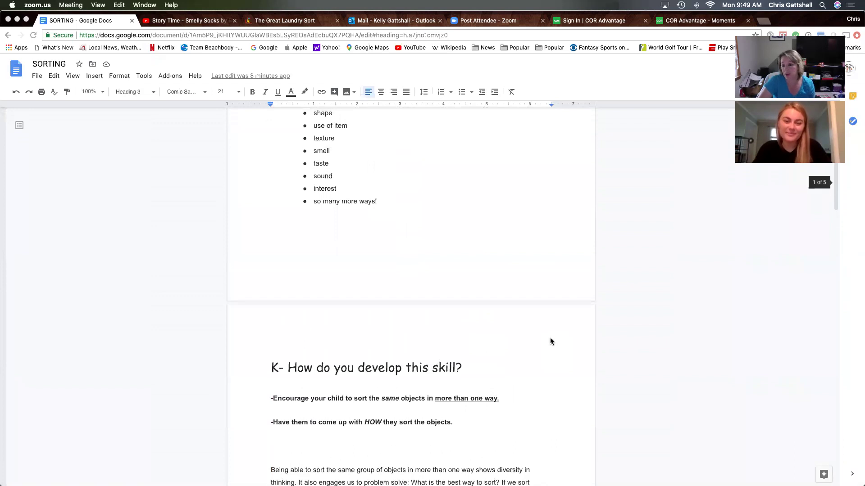